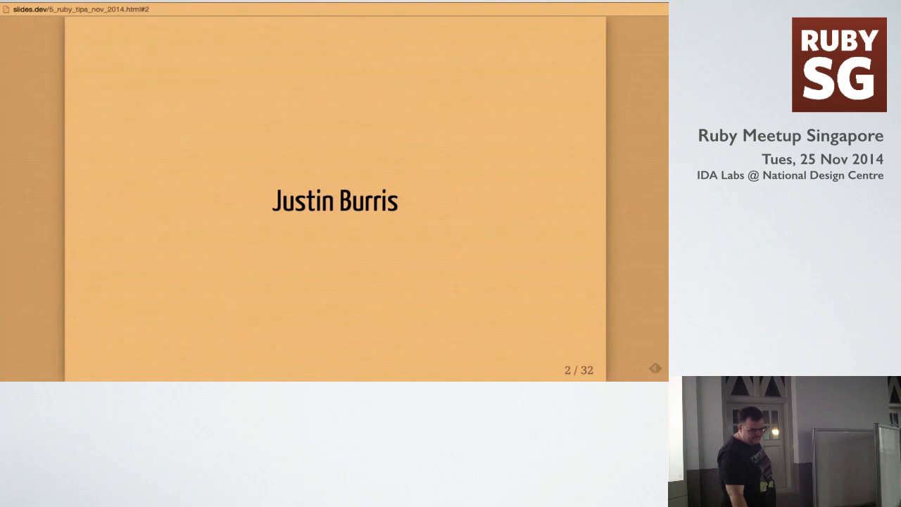
Advance the deck past the speaker's name slide toward Tip One: The Quick Draw.
{"action": "key", "text": "Right"}
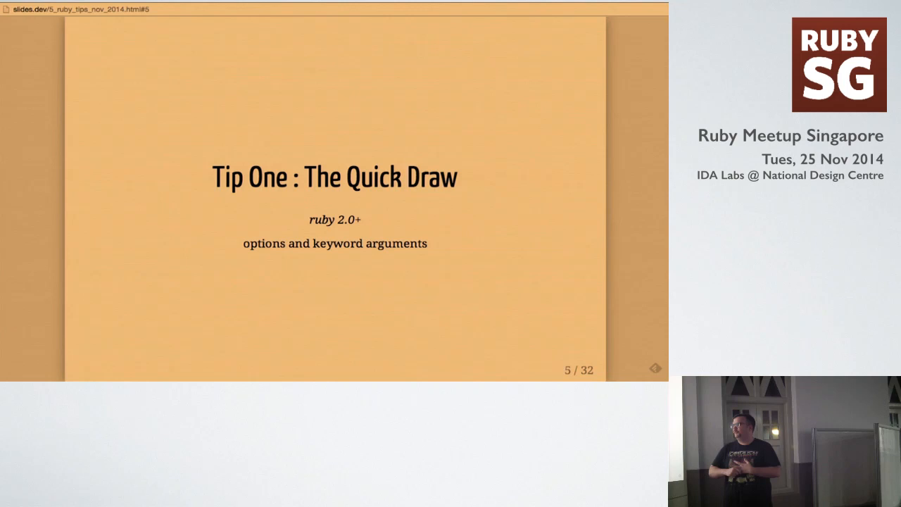
Advance to slide 7 comparing Ruby options-hash arguments with keyword arguments.
{"action": "key", "text": "Right"}
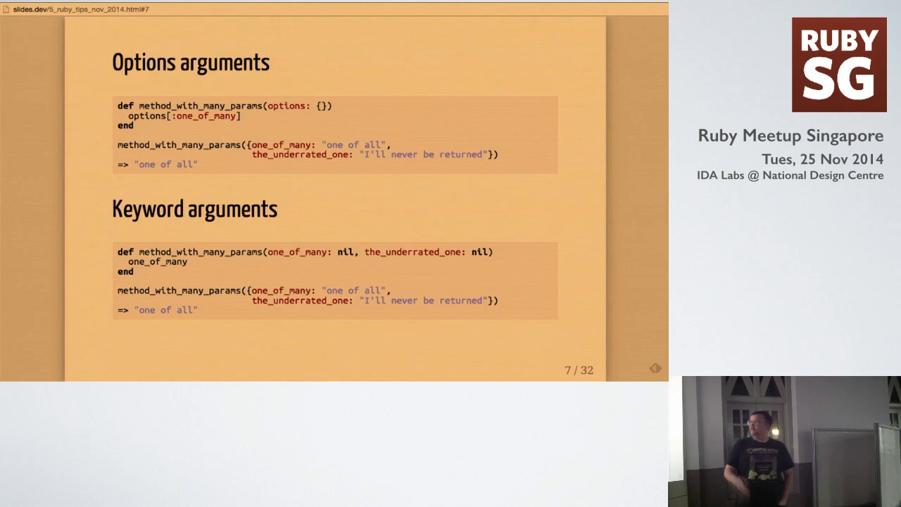
Advance to the Tip Two: The Reductionist map & reduce title slide.
{"action": "key", "text": "Right"}
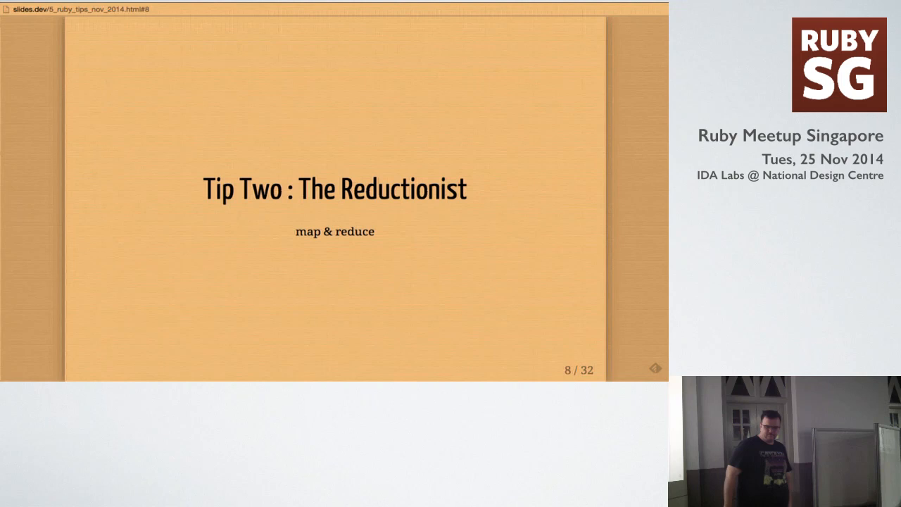
Advance through the Map example returning [10,20,30] to the Reduce code example.
{"action": "key", "text": "Right"}
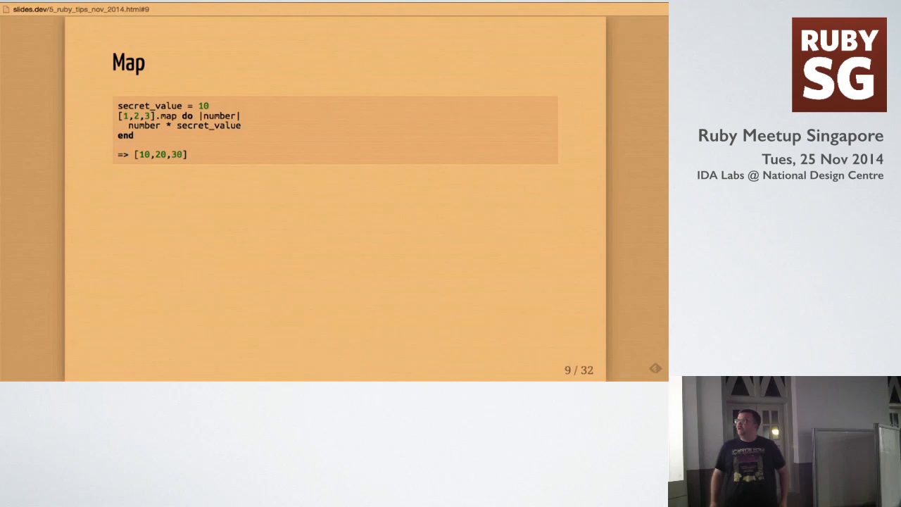
{"action": "key", "text": "Right"}
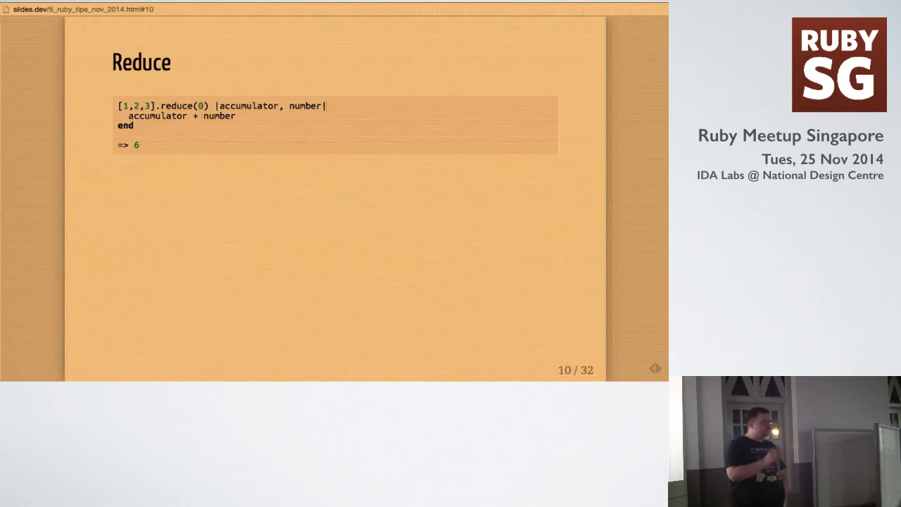
Advance through the collect alias slide to the 'Reduce is also known as inject' slide.
{"action": "key", "text": "Right"}
{"action": "key", "text": "Right"}
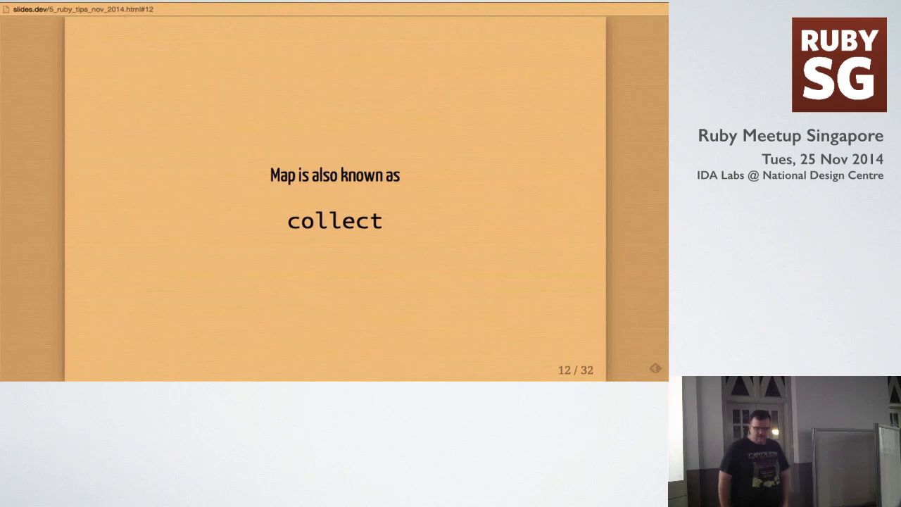
{"action": "key", "text": "Right"}
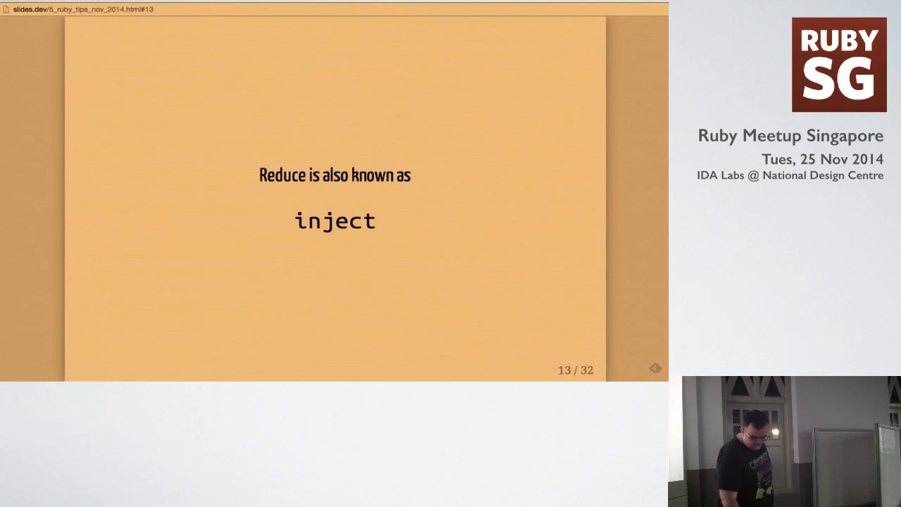
Advance through the Tip Three title and // regex slide to slide 17, 'Using %r and {}'.
{"action": "key", "text": "Right"}
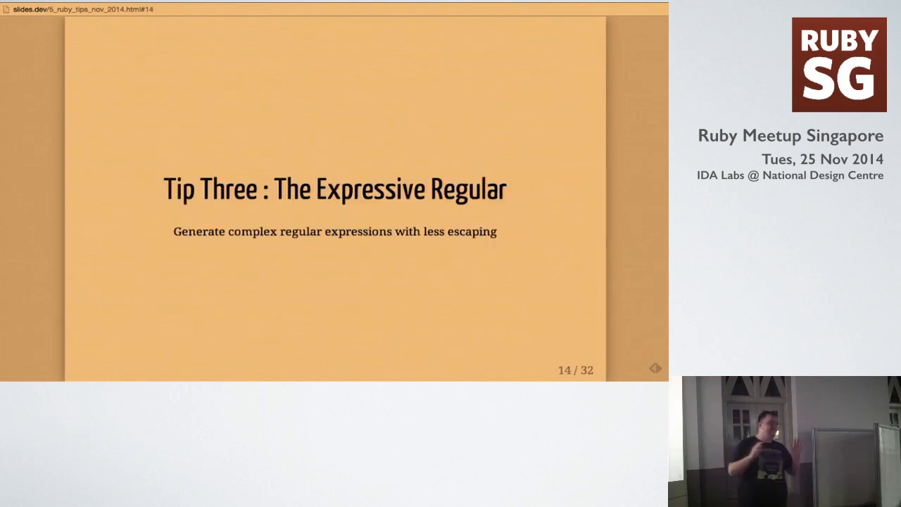
{"action": "key", "text": "Right"}
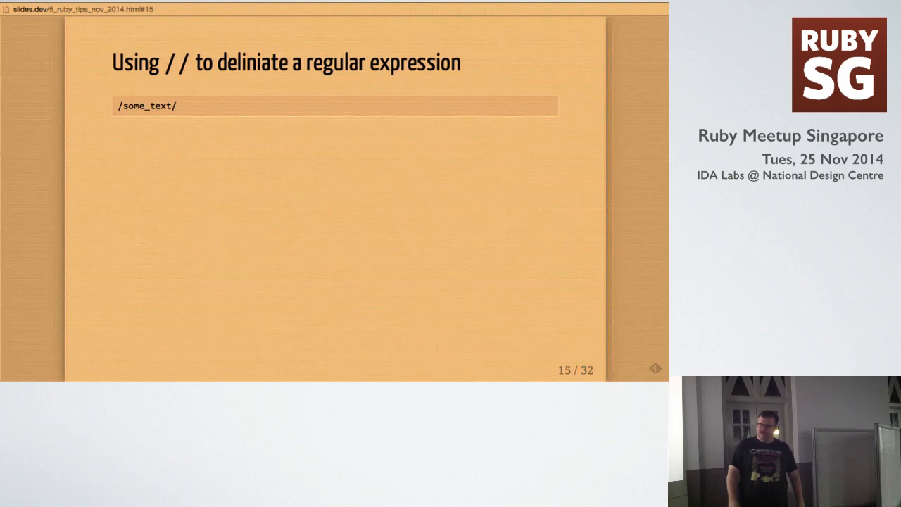
{"action": "key", "text": "Right"}
{"action": "key", "text": "Right"}
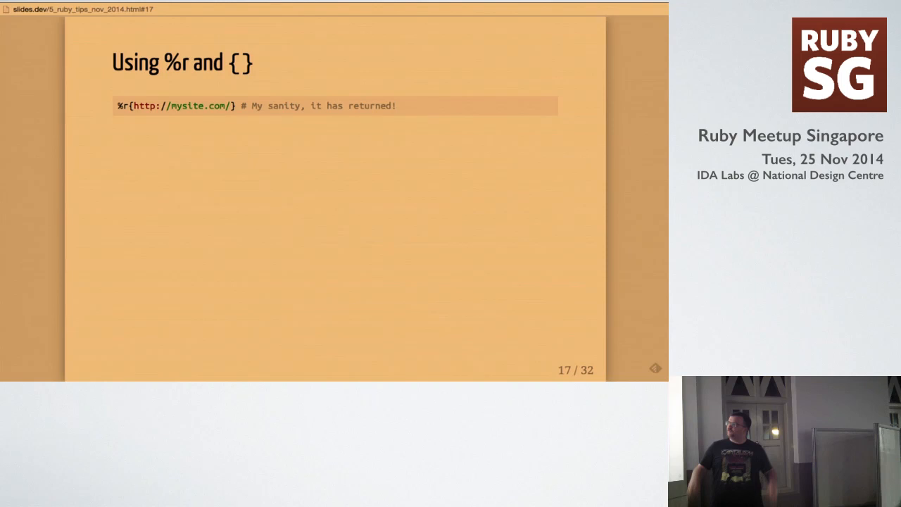
Advance through the background-process slide to slide 21, 'Use Fork!', with its fork code.
{"action": "key", "text": "Right"}
{"action": "key", "text": "Right"}
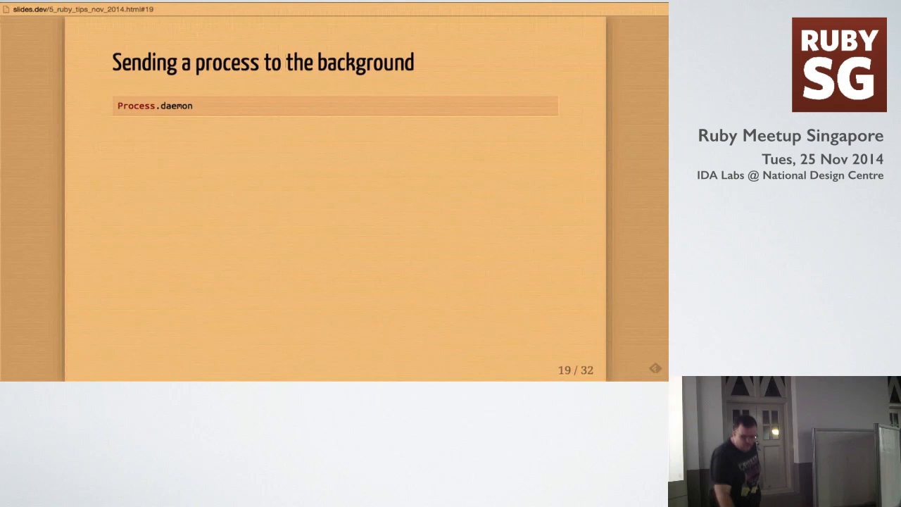
{"action": "key", "text": "Right"}
{"action": "key", "text": "Right"}
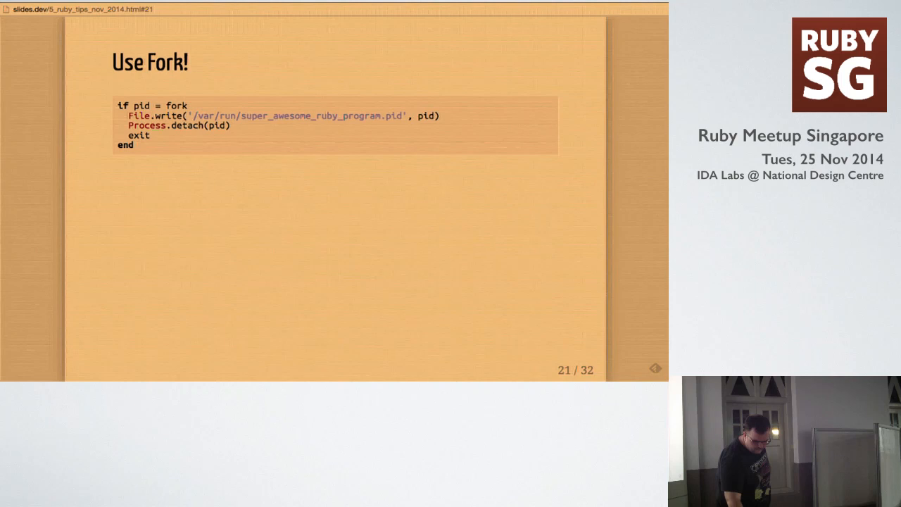
Advance to the Tip Five title slide ahead of the Rubular regex editor.
{"action": "key", "text": "Right"}
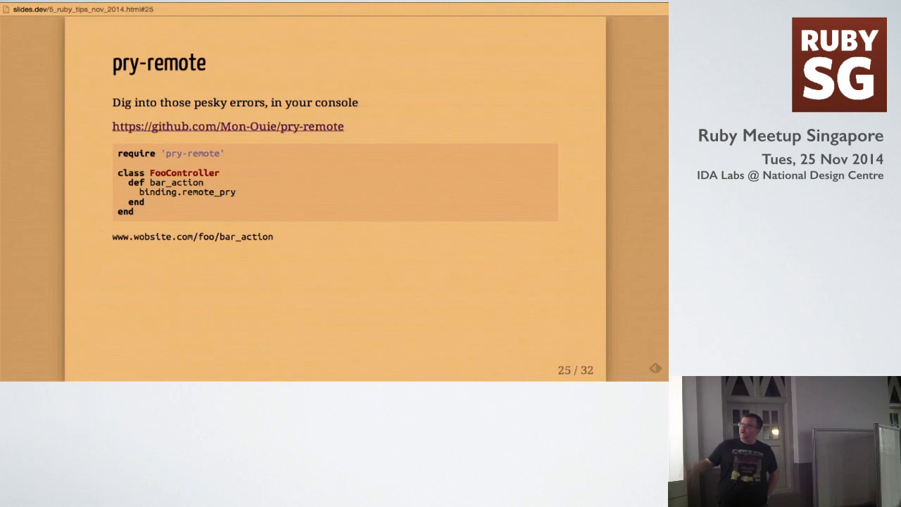
Reveal the pry-remote console output and the better_errors note on slide 27.
{"action": "key", "text": "Right"}
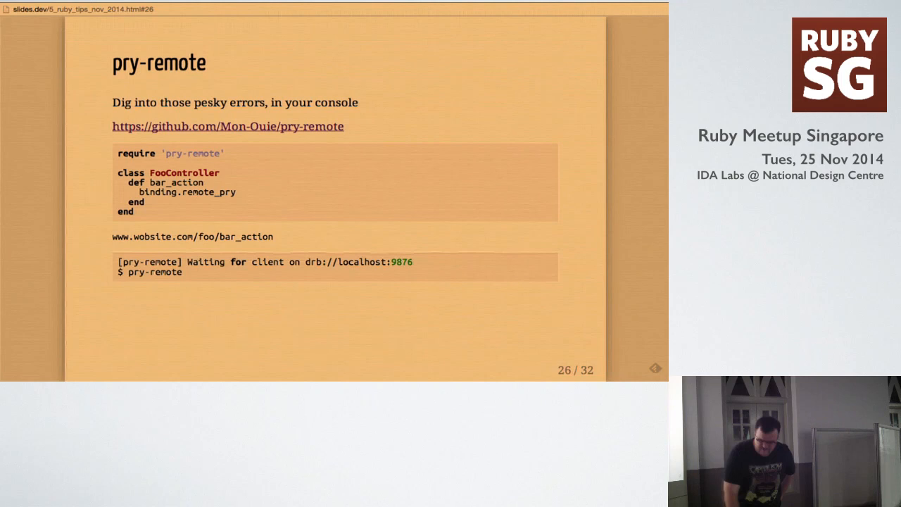
{"action": "key", "text": "Right"}
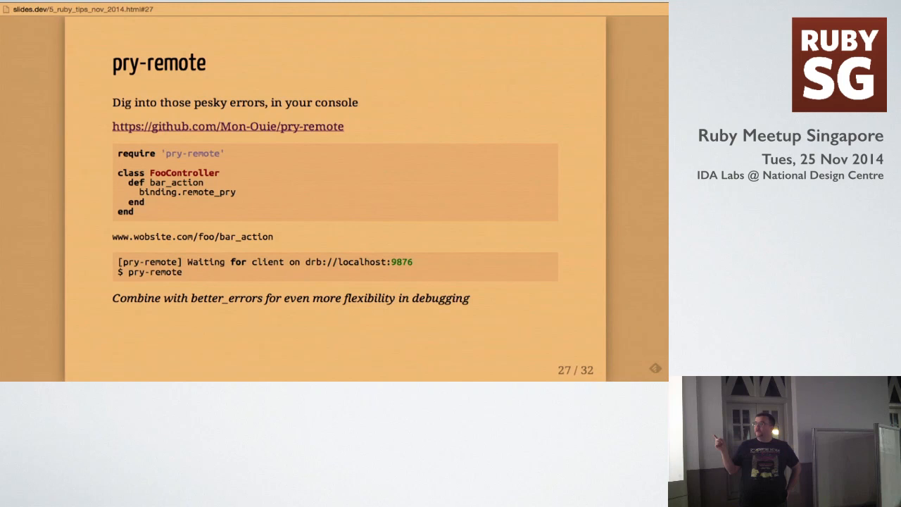
Advance to slide 28, the Graphite 'Log everything over UDP!' tip.
{"action": "key", "text": "Right"}
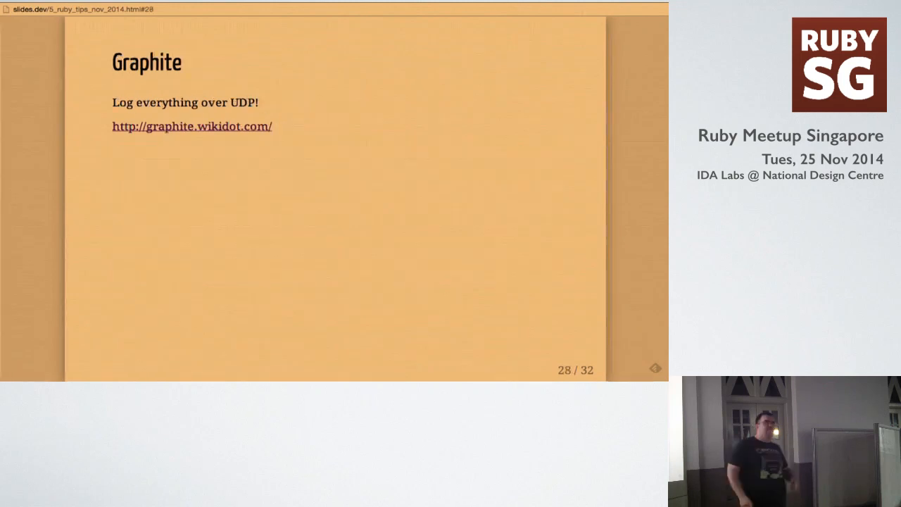